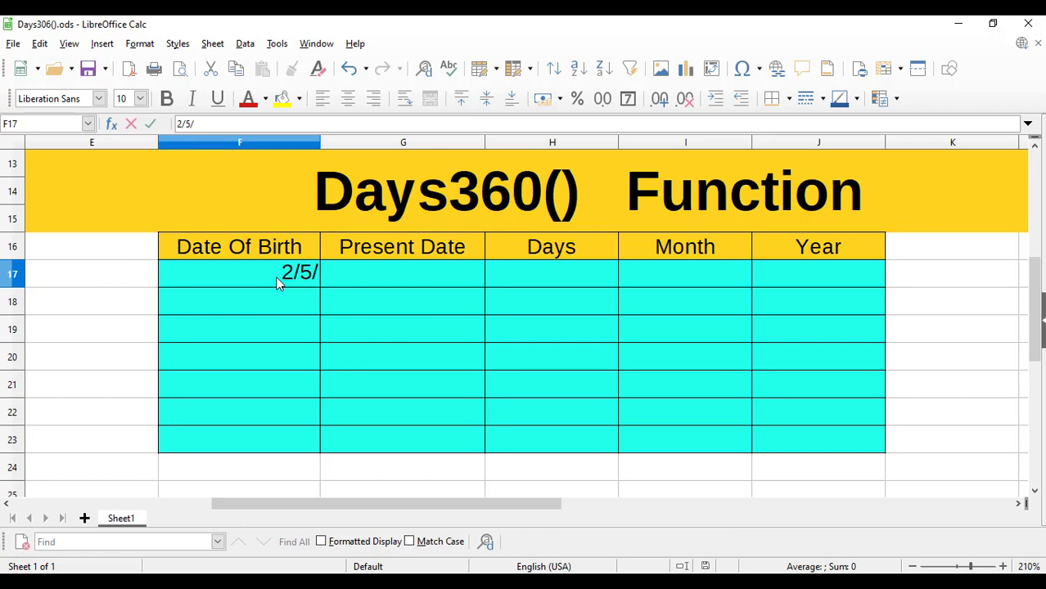
# Complete the date of birth in cell F17 with its year and widen the Date Of Birth column.
pyautogui.write('2000')
pyautogui.click(250, 303)
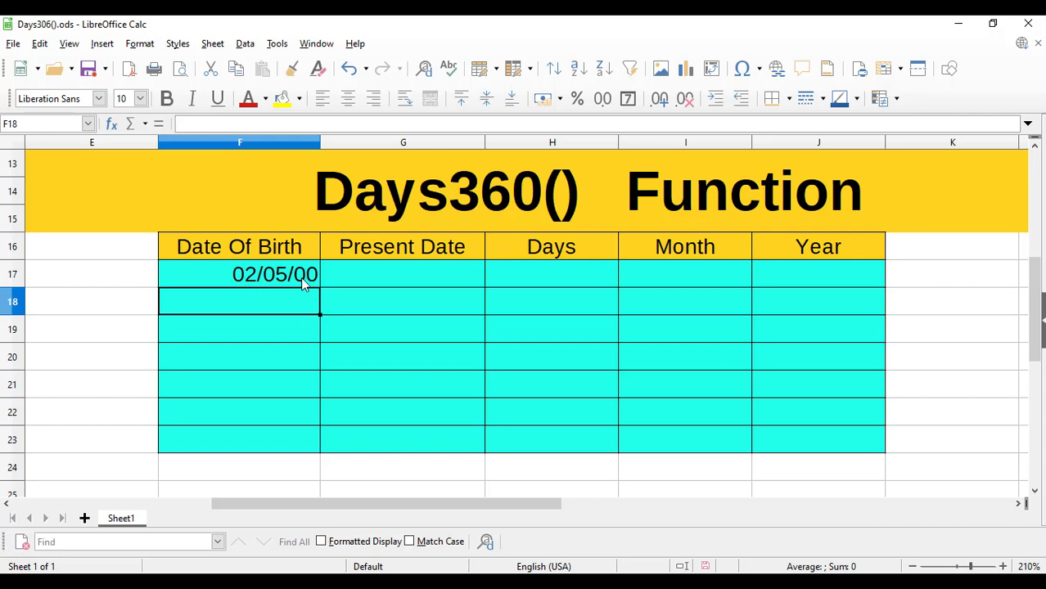
pyautogui.click(323, 240)
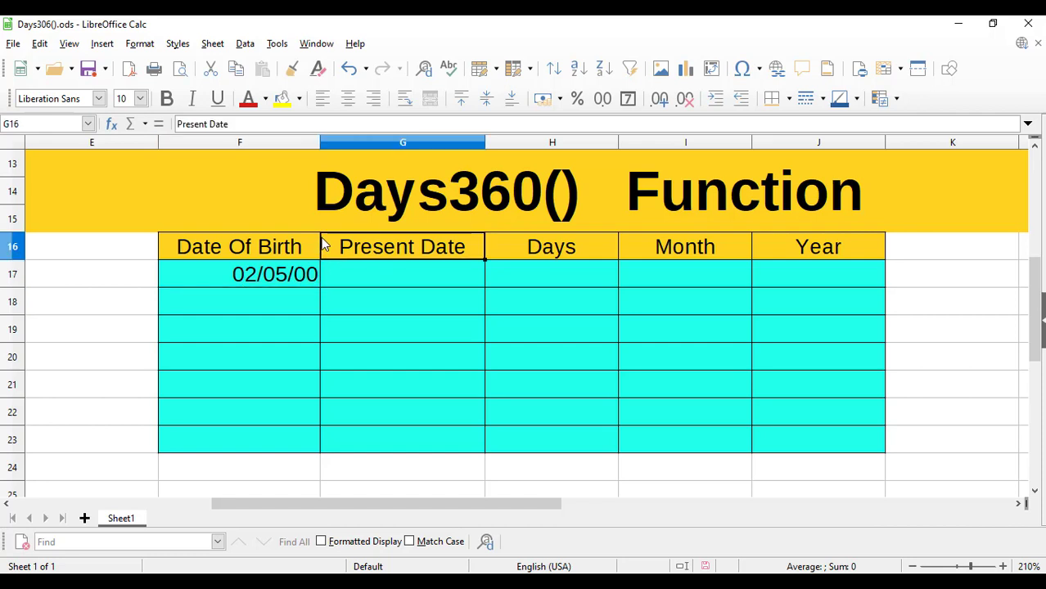
pyautogui.click(319, 239)
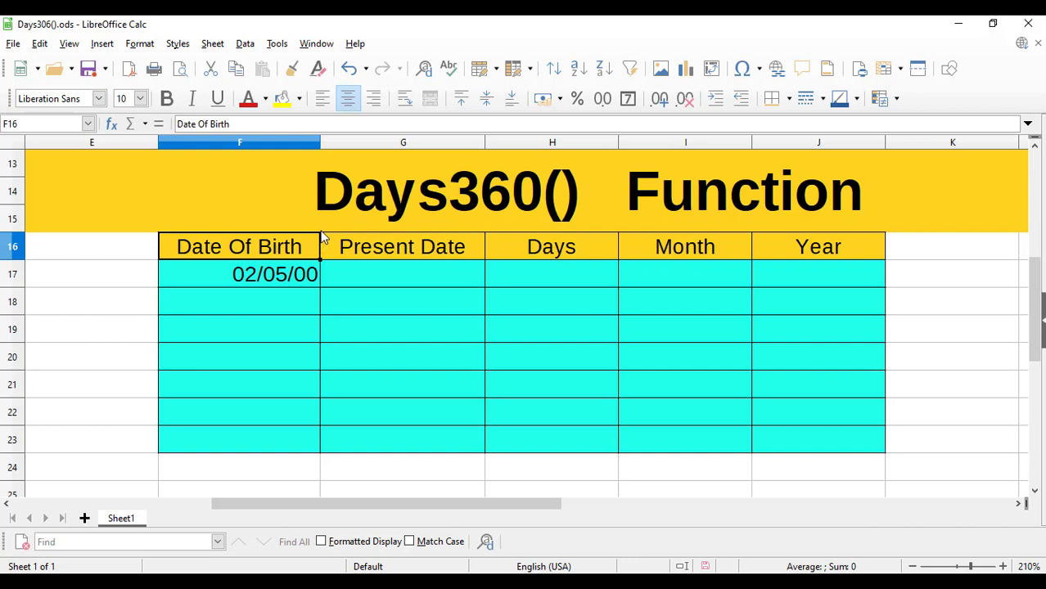
pyautogui.moveTo(322, 153); pyautogui.dragTo(373, 153)
pyautogui.press('Down')
pyautogui.press('Down')
pyautogui.press('Down')
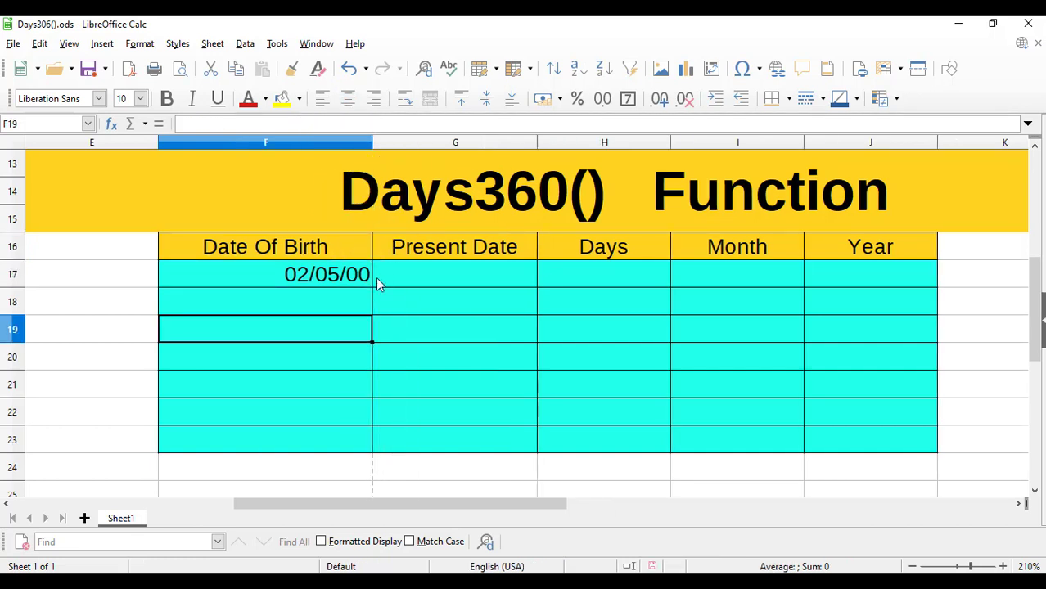
# Enter 11/07/2021 as the Present Date in cell G17.
pyautogui.click(377, 283)
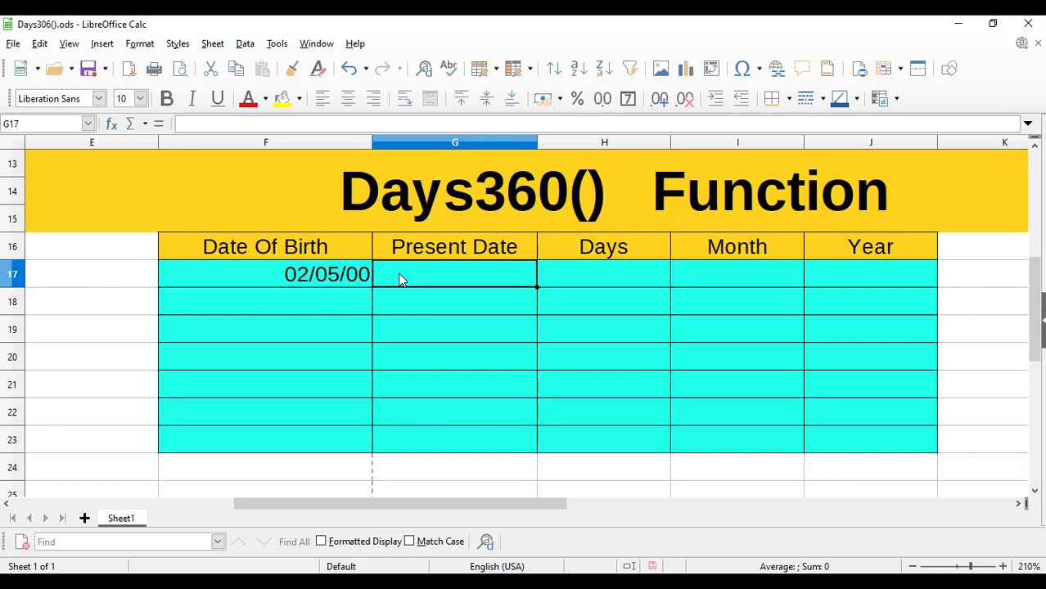
pyautogui.write('7/')
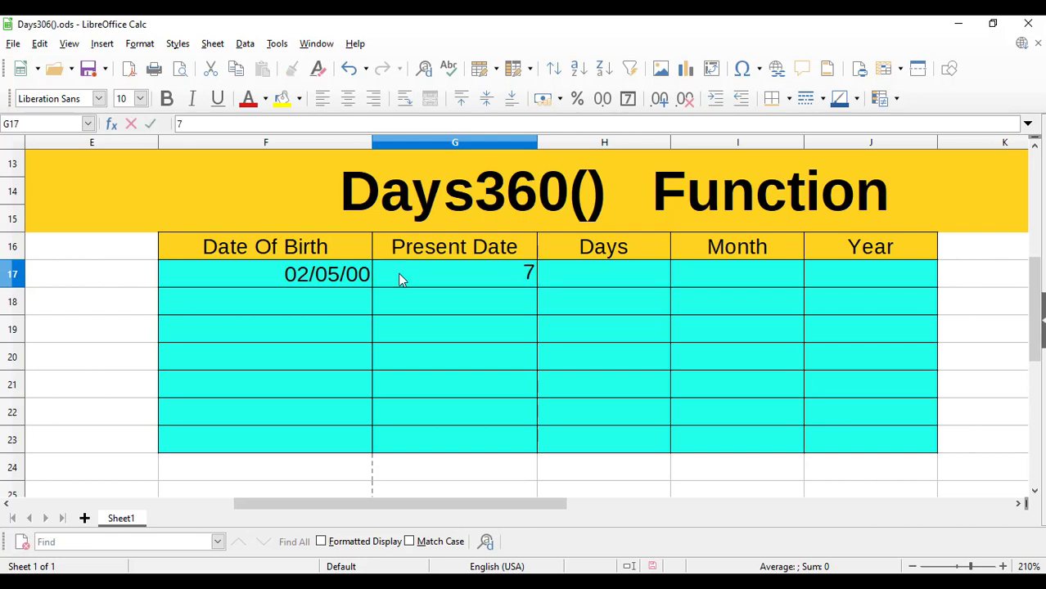
pyautogui.press('BackSpace')
pyautogui.press('BackSpace')
pyautogui.write('11/07/')
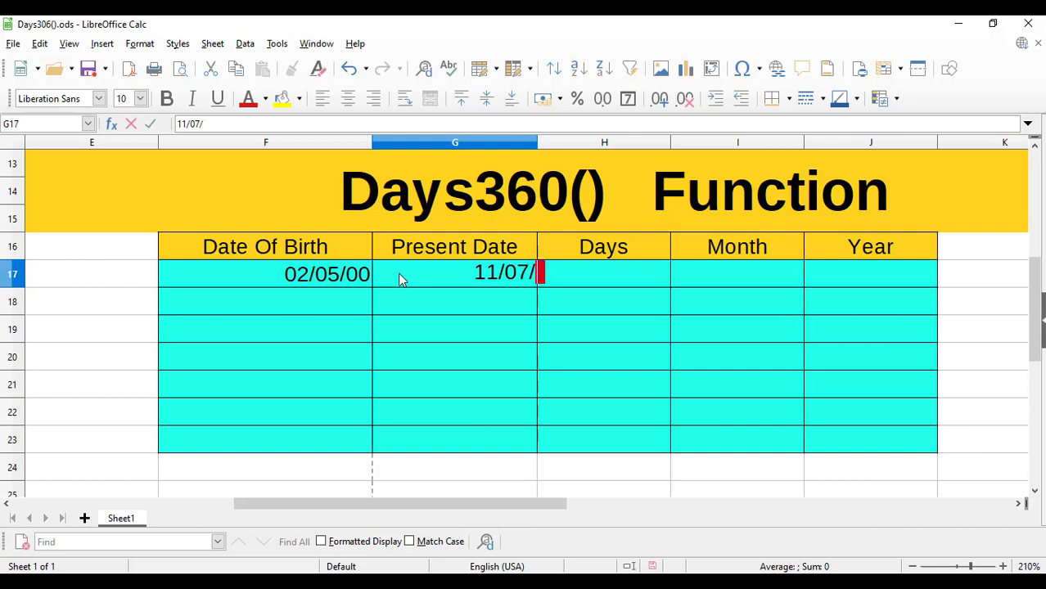
pyautogui.write('2')
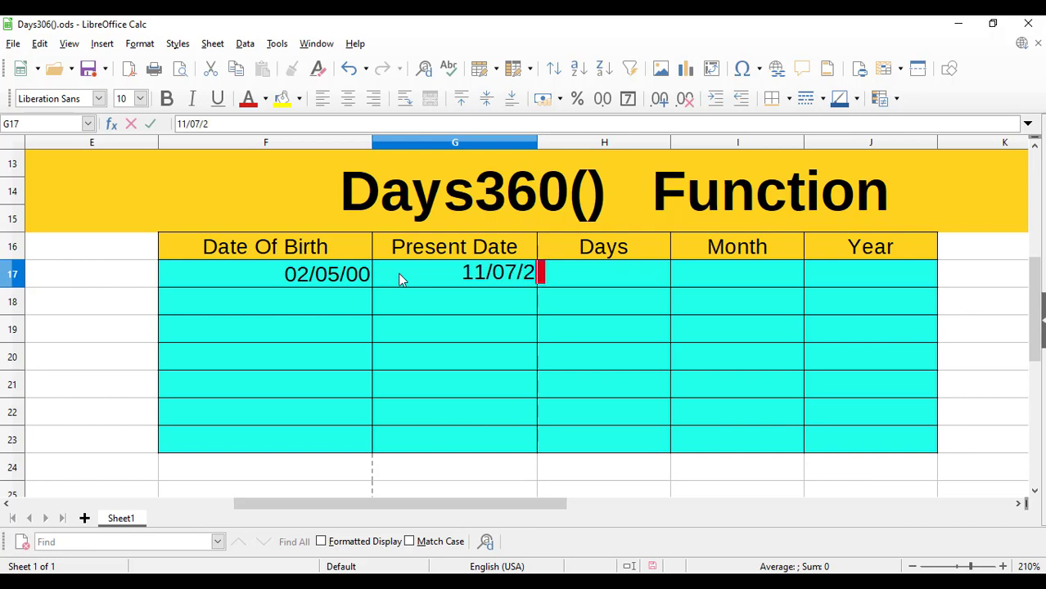
pyautogui.write('021')
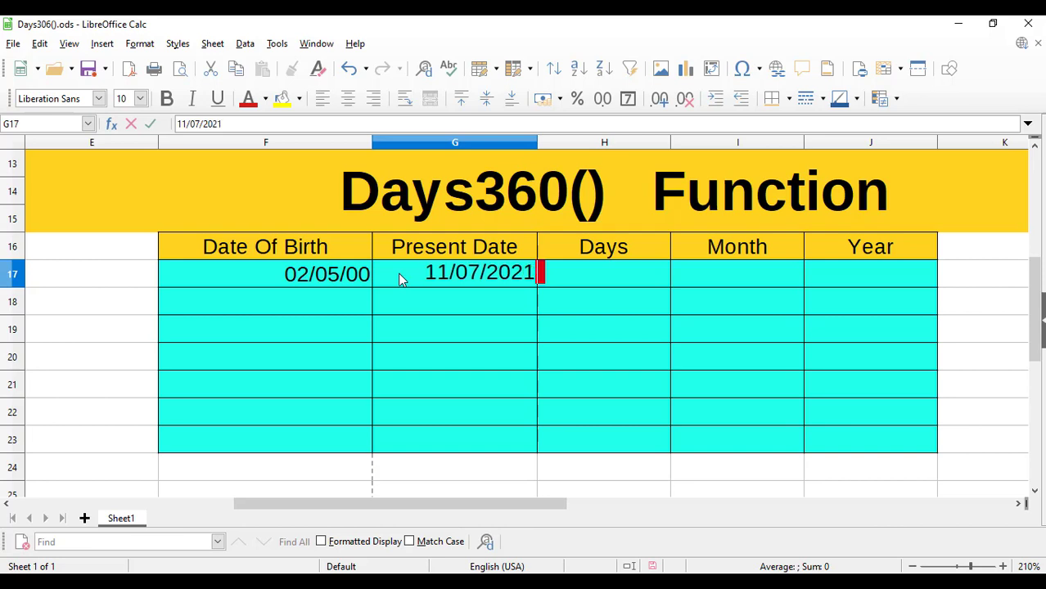
pyautogui.click(440, 328)
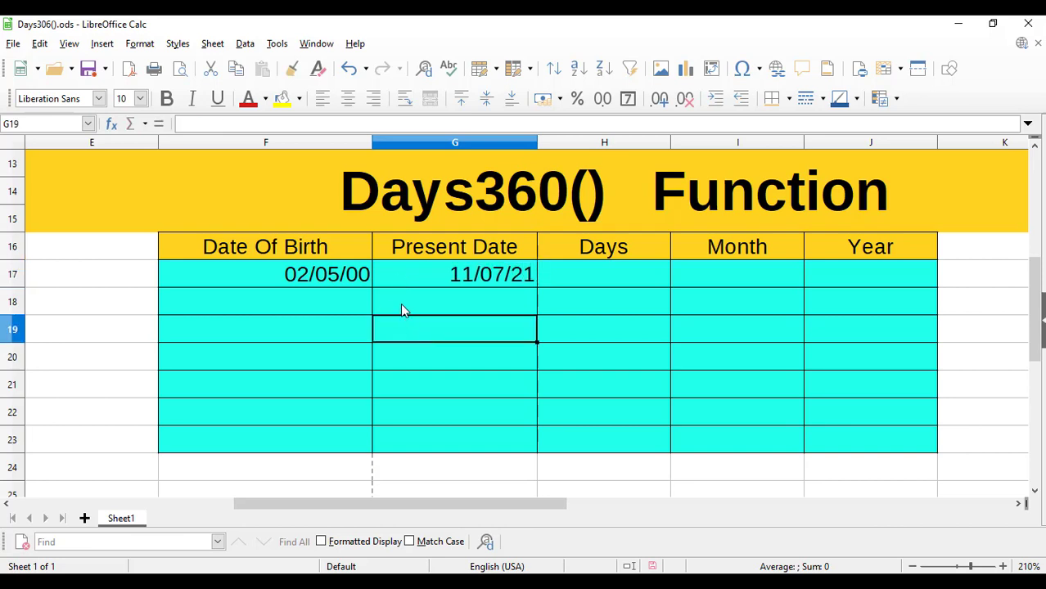
pyautogui.click(361, 280)
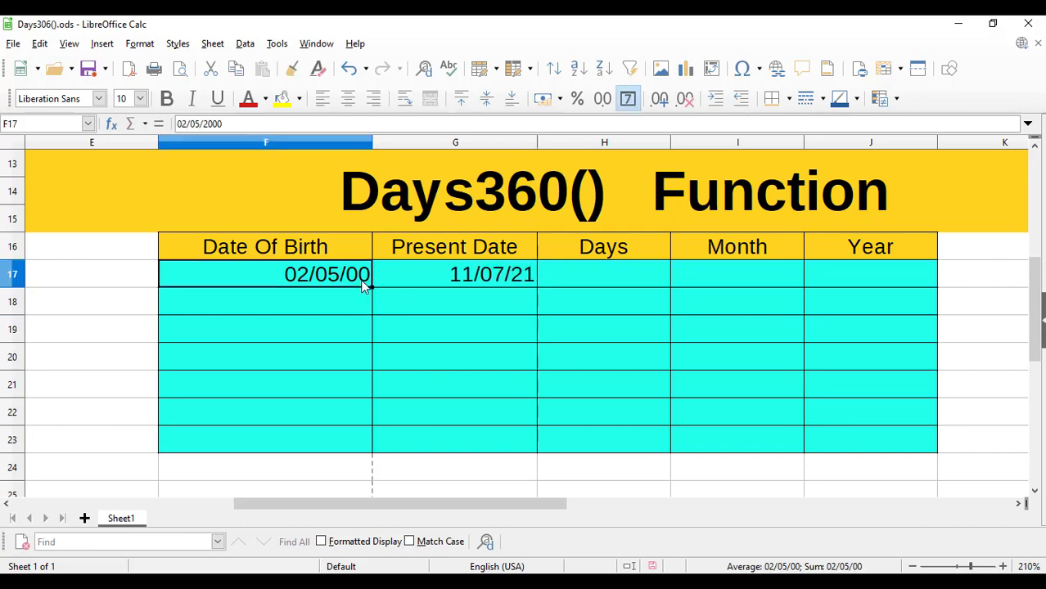
pyautogui.click(494, 278)
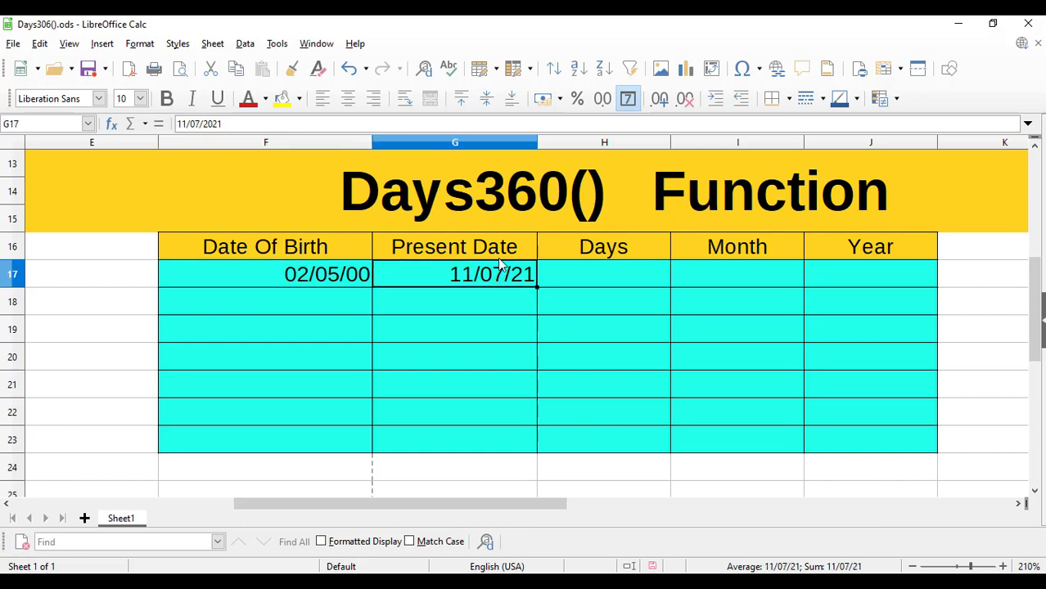
pyautogui.click(330, 277)
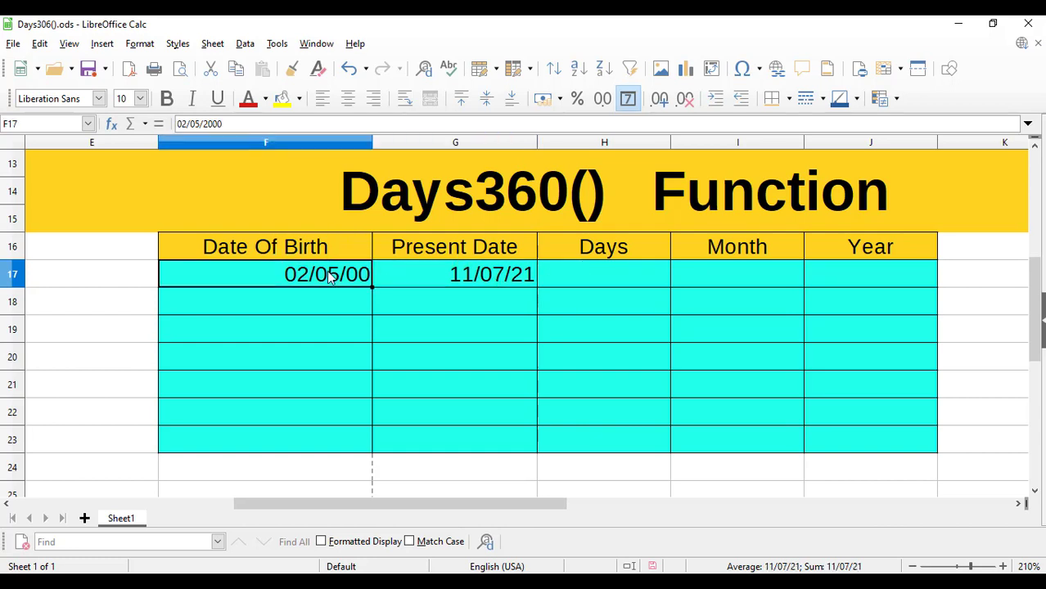
pyautogui.click(423, 280)
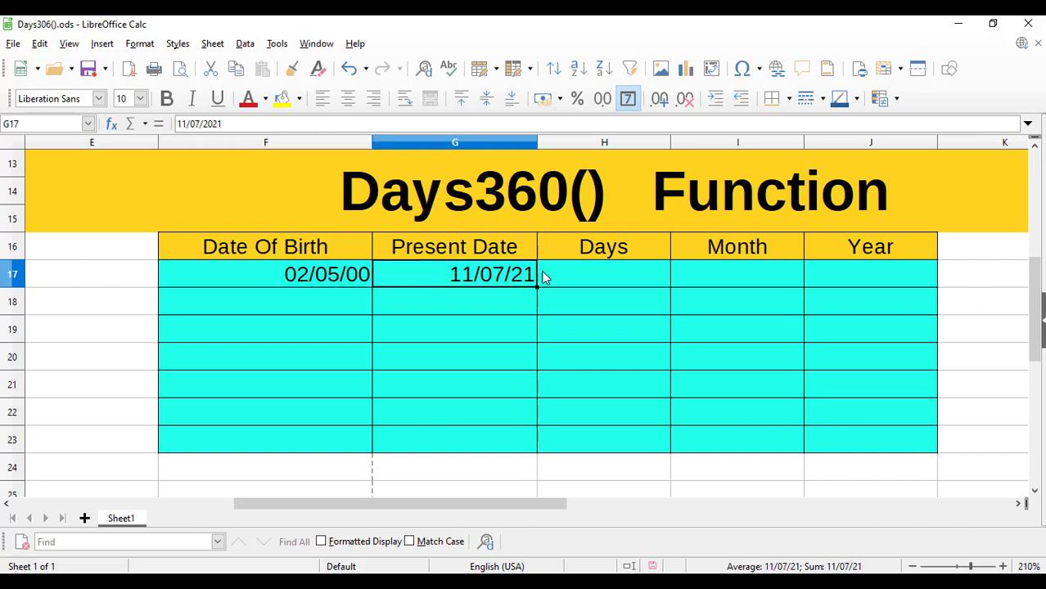
# Calculate the days between the two dates in cell H17 with the formula =DAYS360(F17,G17).
pyautogui.click(591, 278)
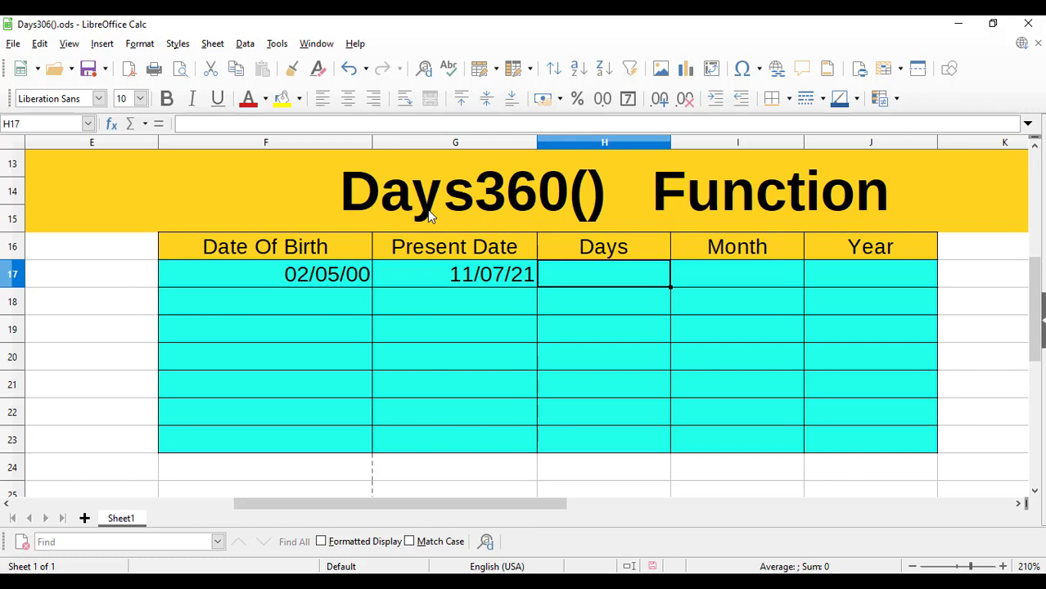
pyautogui.write('=da')
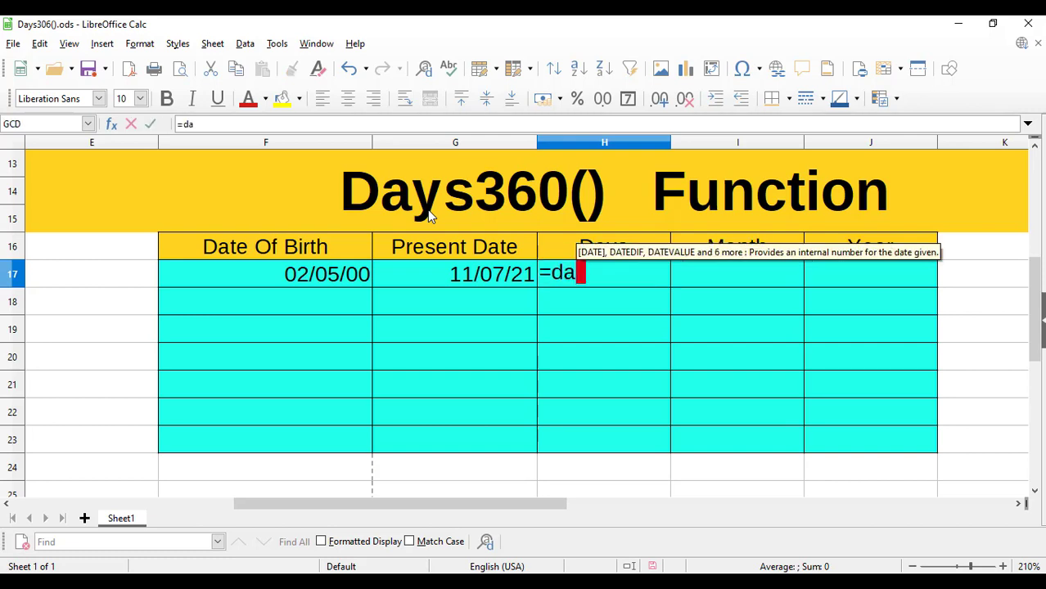
pyautogui.write('ys3')
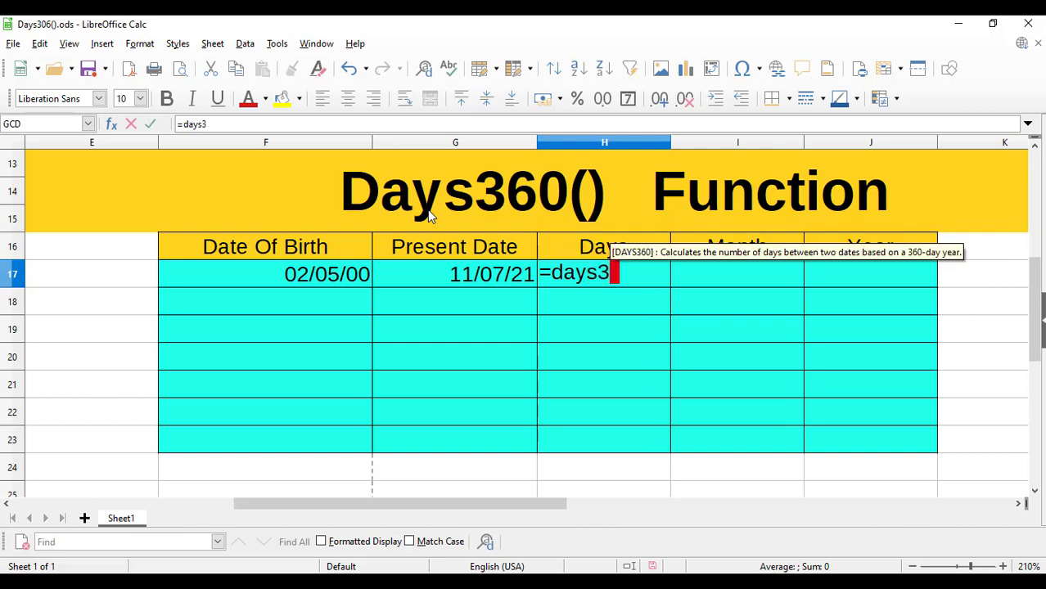
pyautogui.write('60')
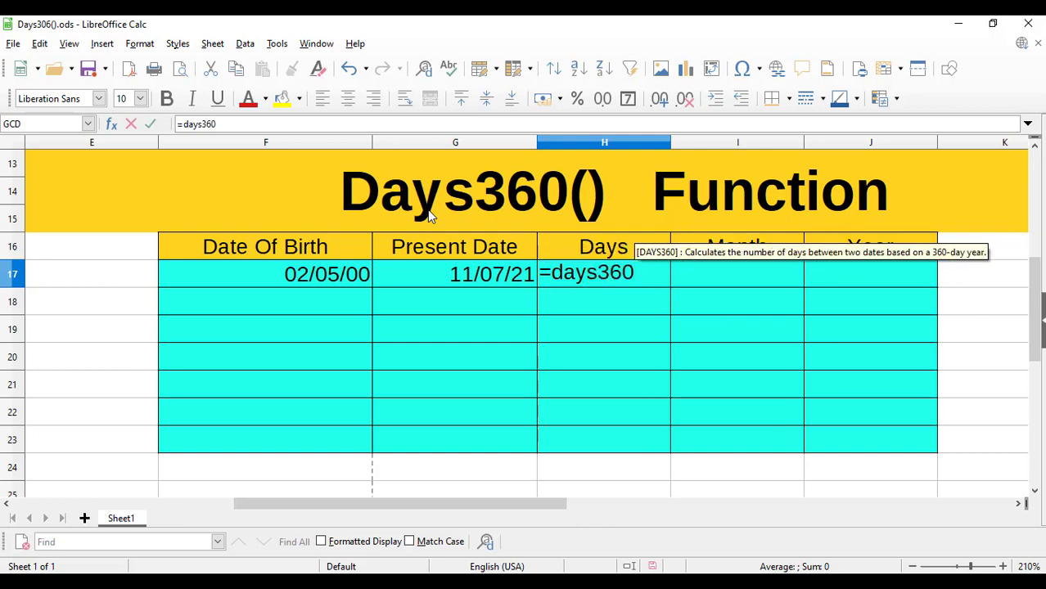
pyautogui.write('(')
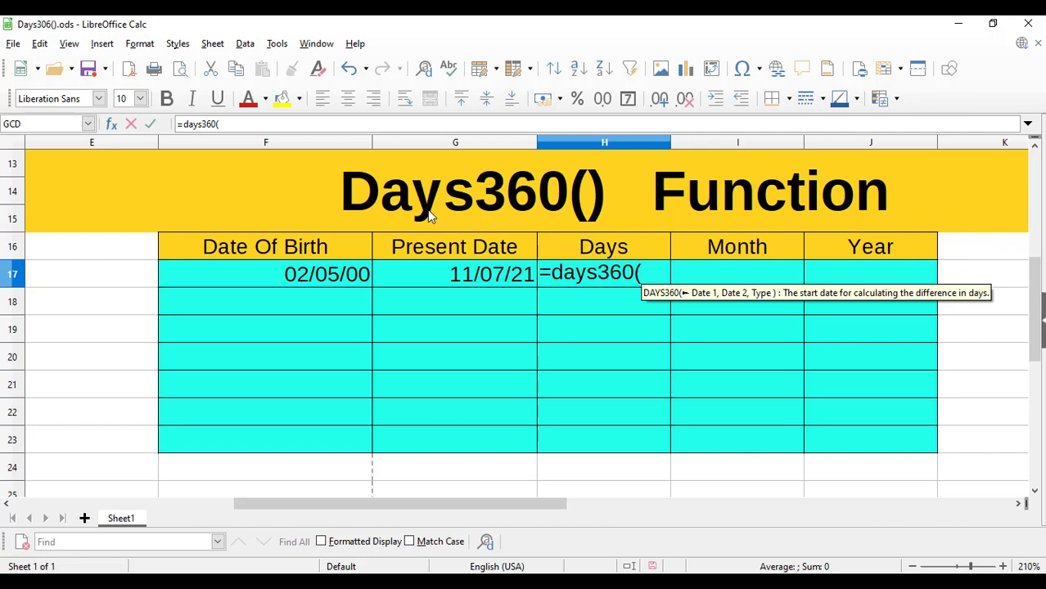
pyautogui.click(297, 279)
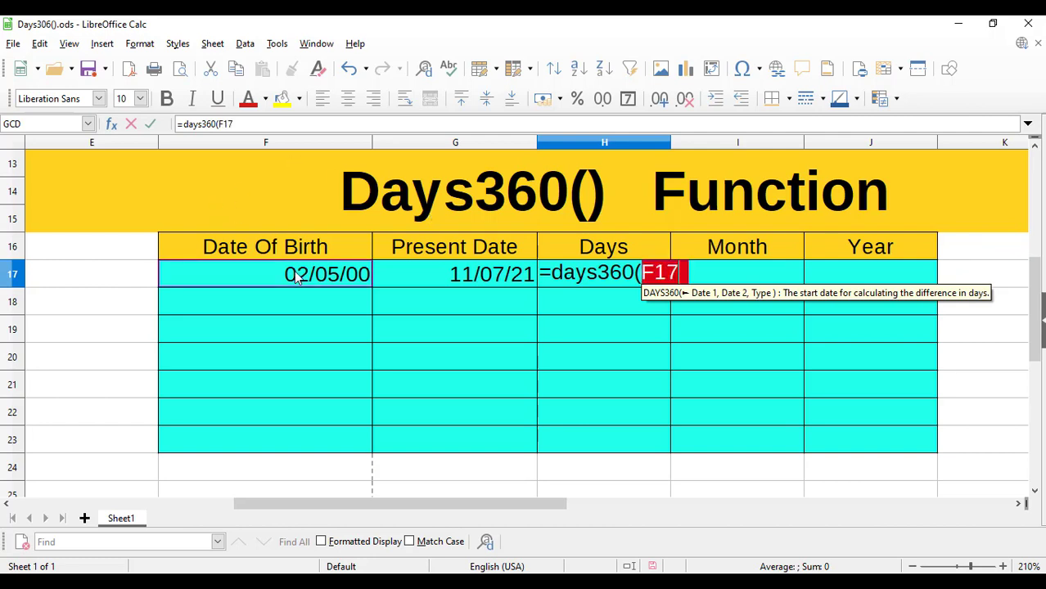
pyautogui.write(',')
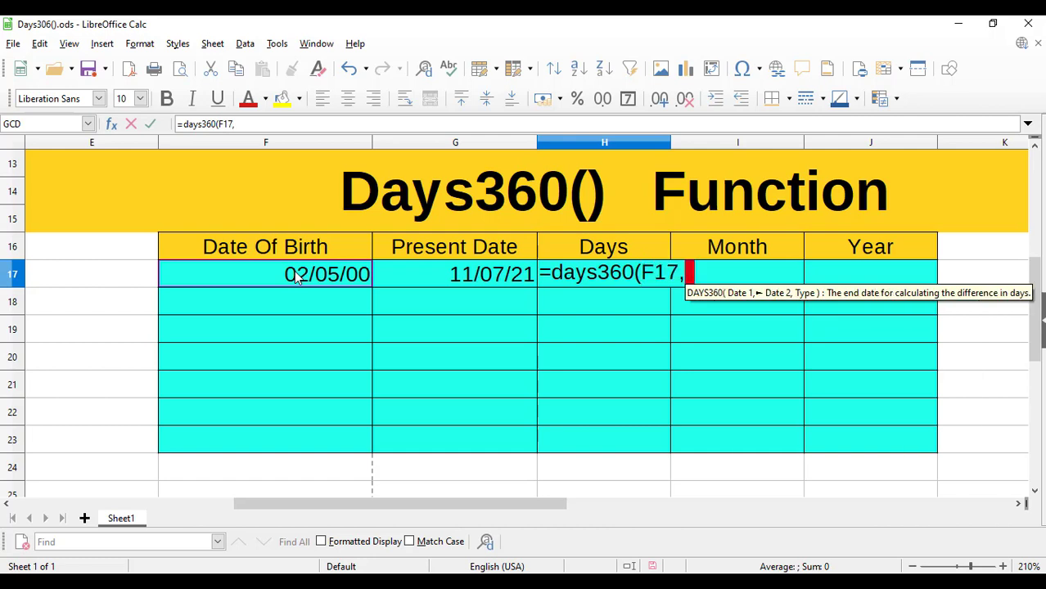
pyautogui.click(441, 281)
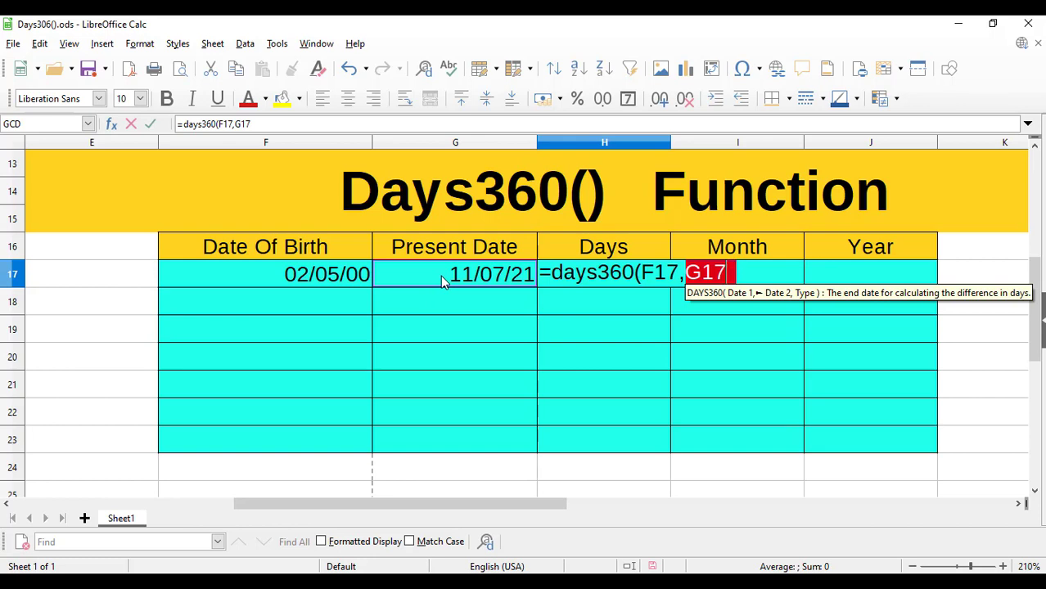
pyautogui.write(')')
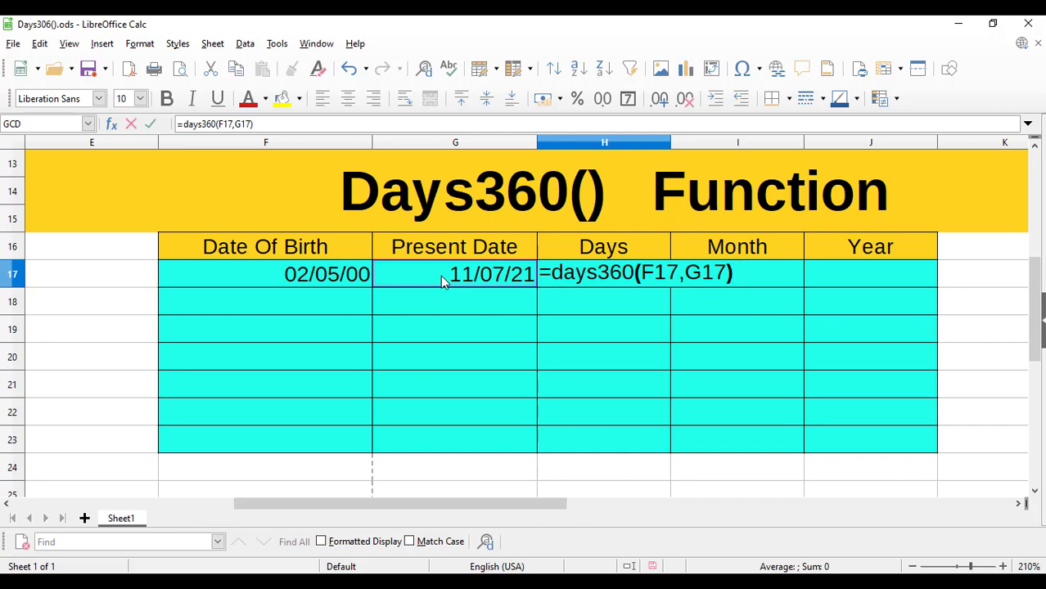
pyautogui.press('Return')
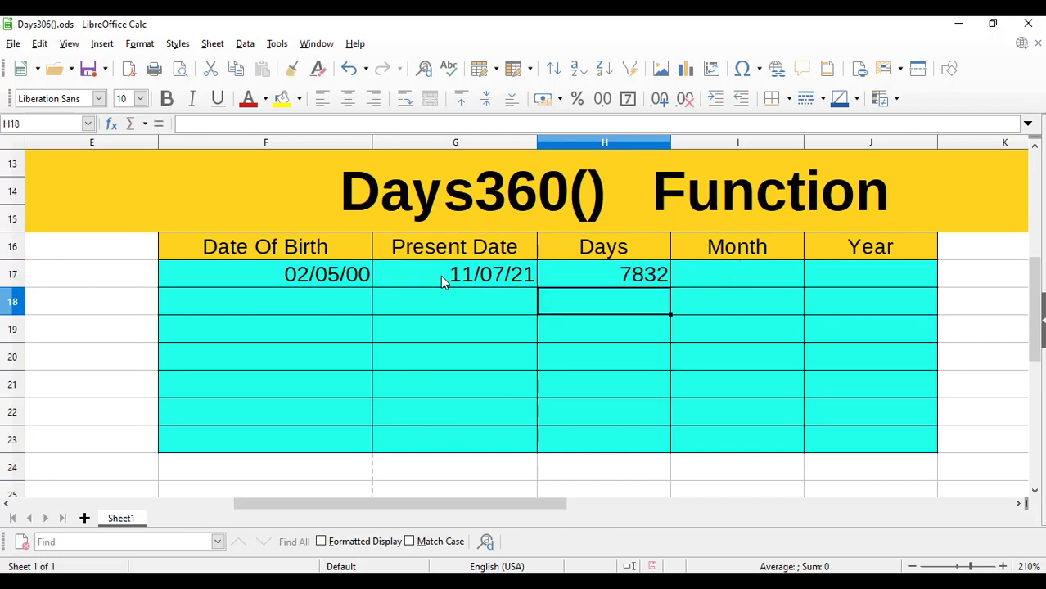
pyautogui.click(627, 280)
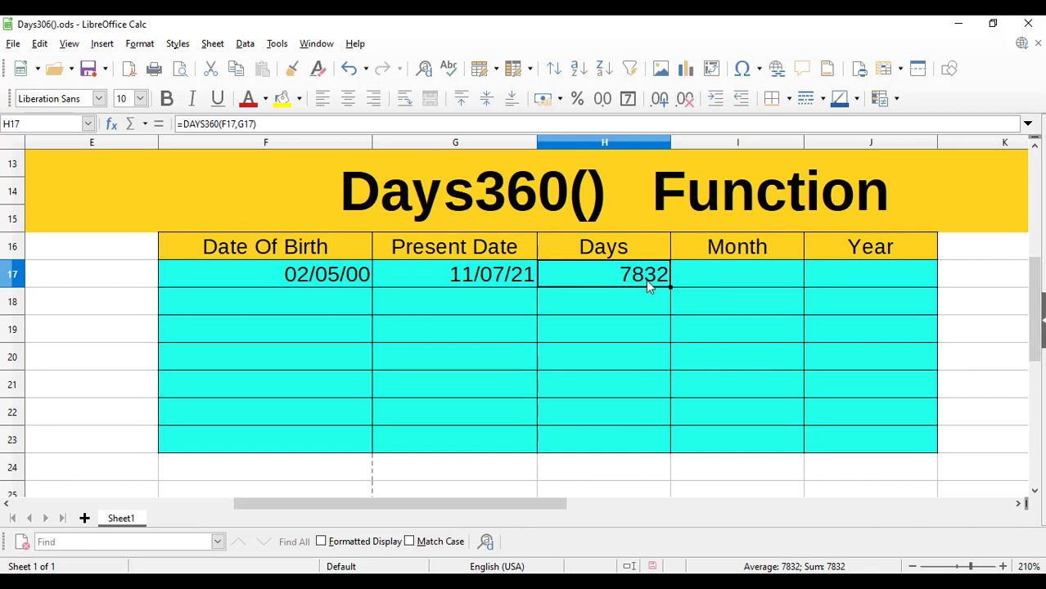
# Convert the days to months in cell I17 with the formula =H17/30.
pyautogui.click(689, 279)
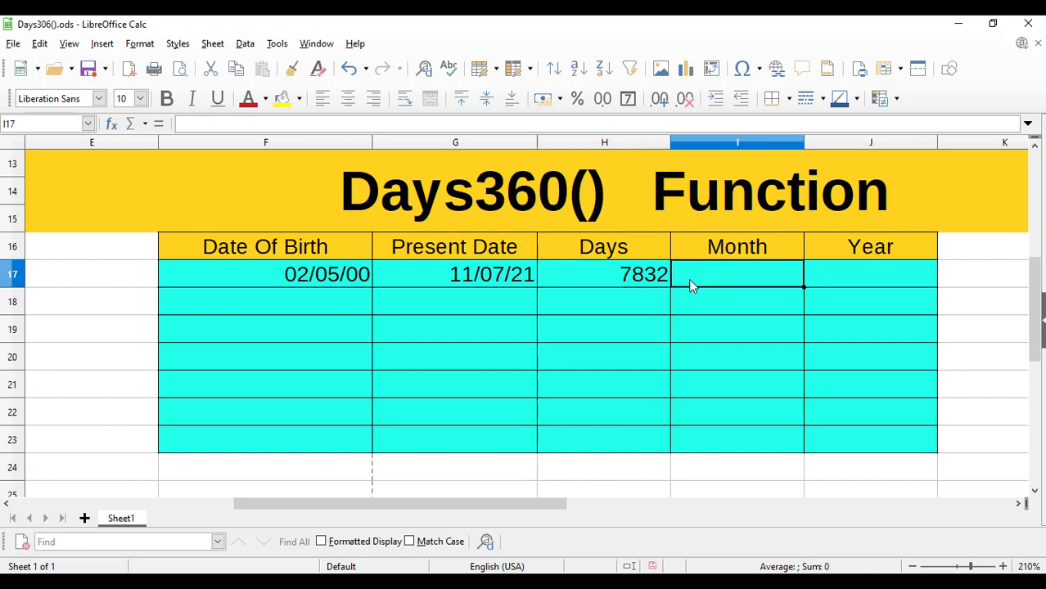
pyautogui.write('=')
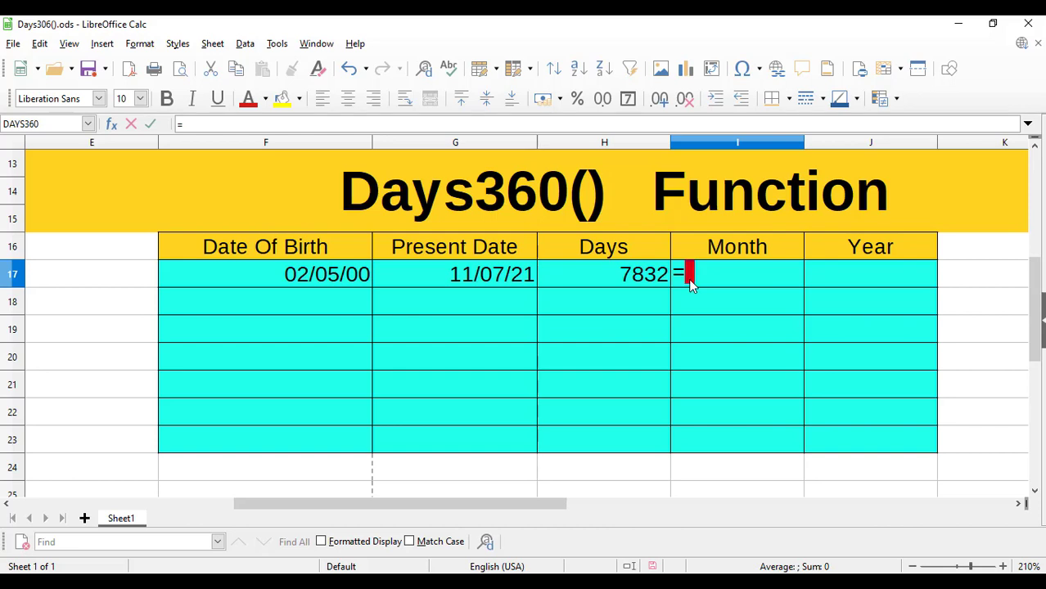
pyautogui.click(637, 279)
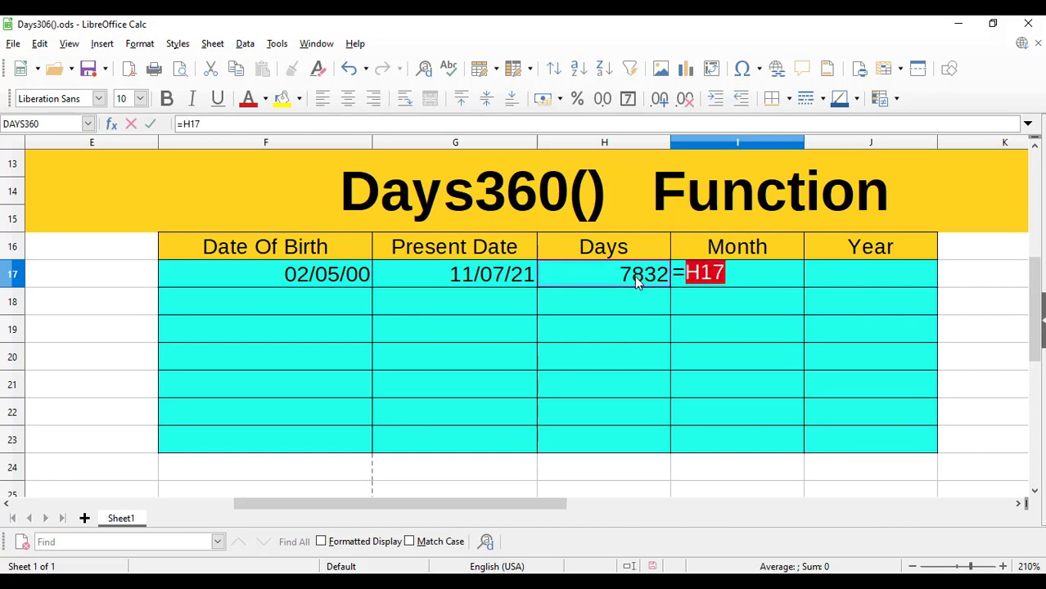
pyautogui.write('/30')
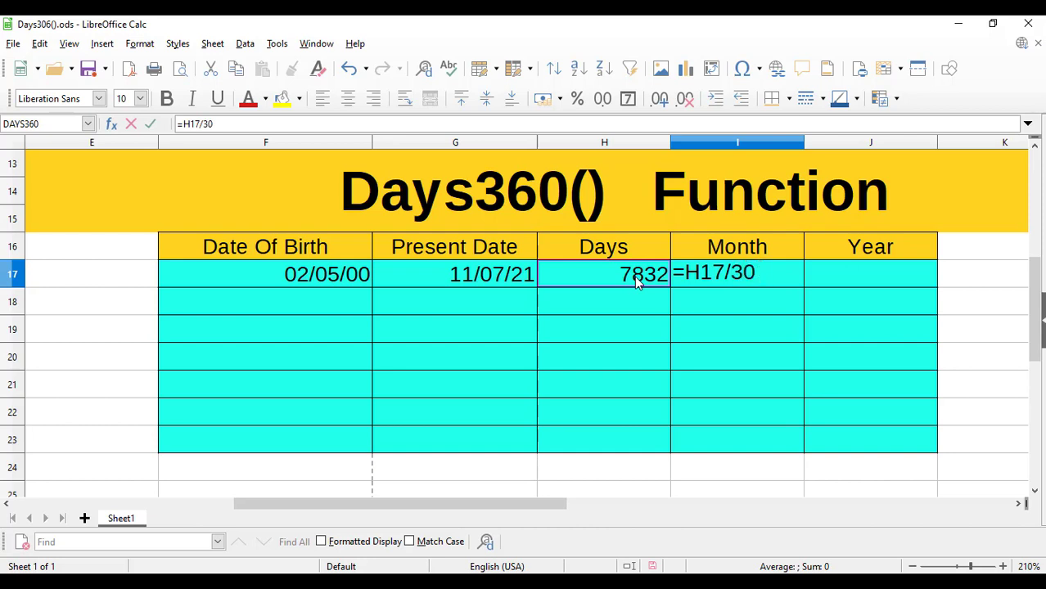
pyautogui.press('Return')
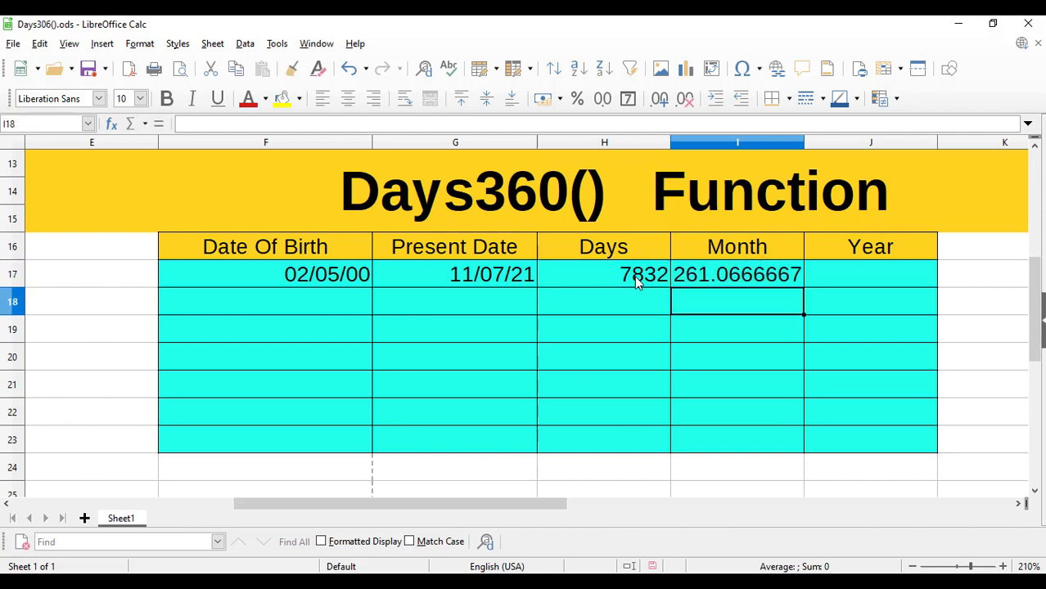
pyautogui.click(695, 276)
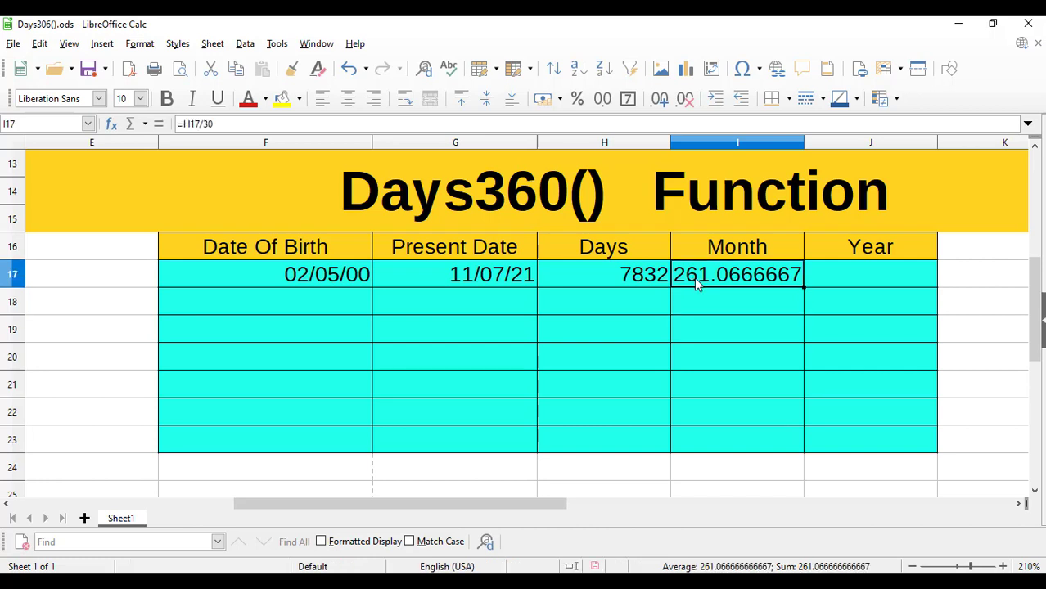
# Convert the months to years in cell J17 with the formula =I17/12.
pyautogui.click(827, 282)
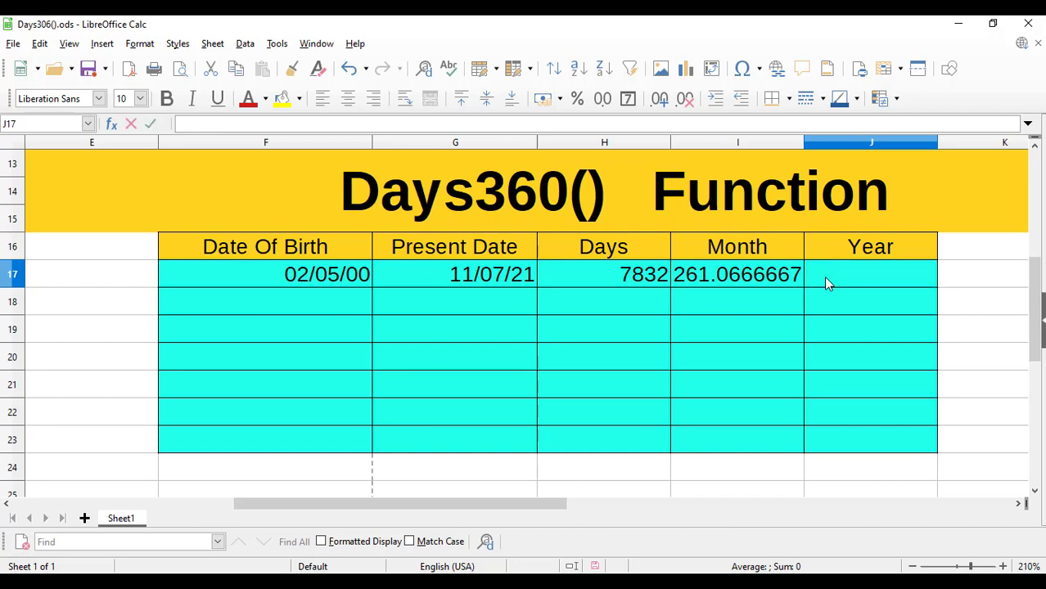
pyautogui.write('=')
pyautogui.click(727, 274)
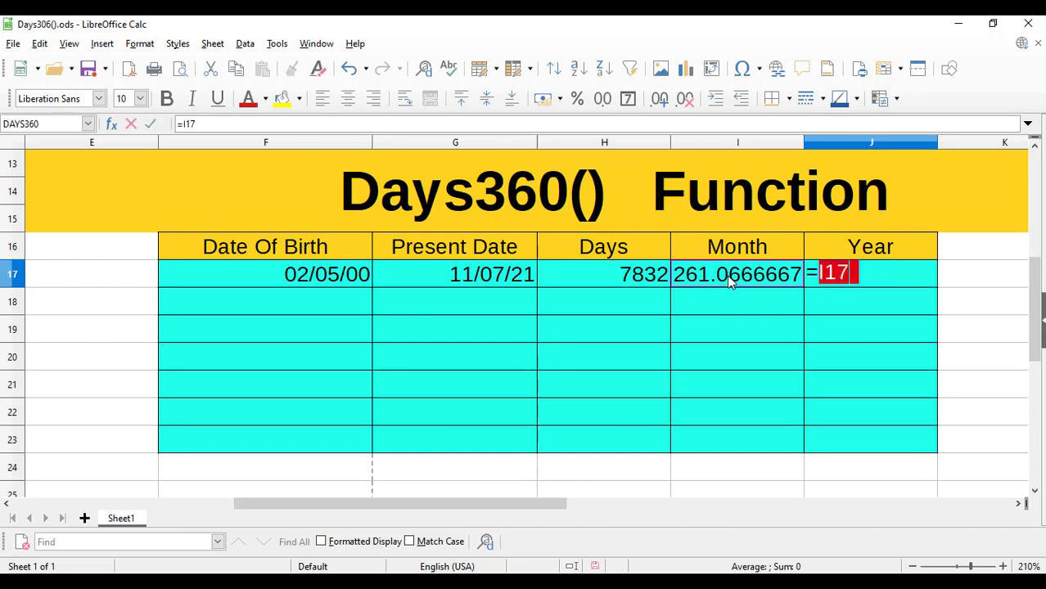
pyautogui.write('/12')
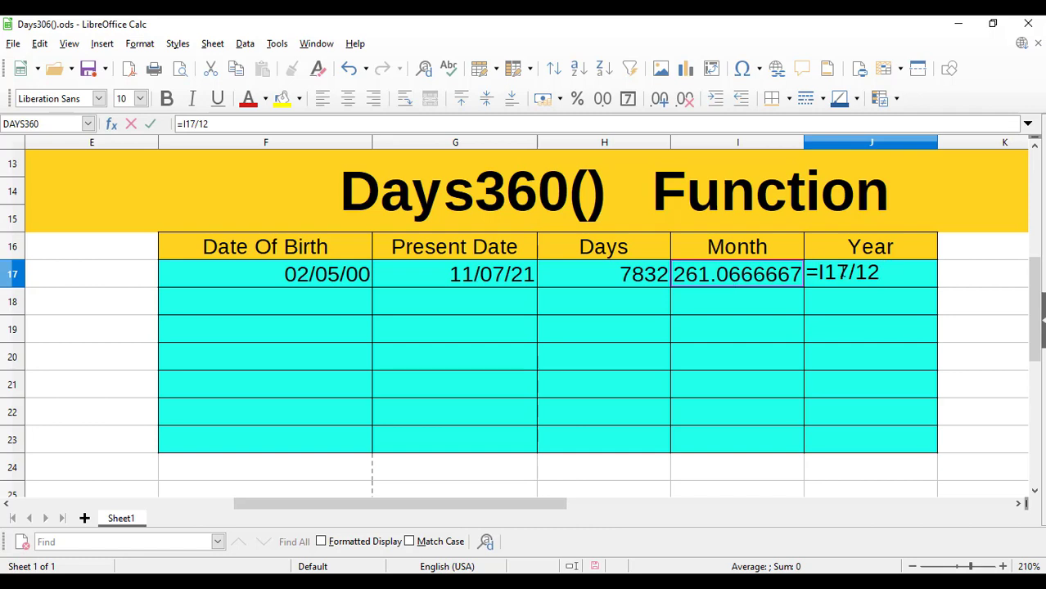
pyautogui.press('Return')
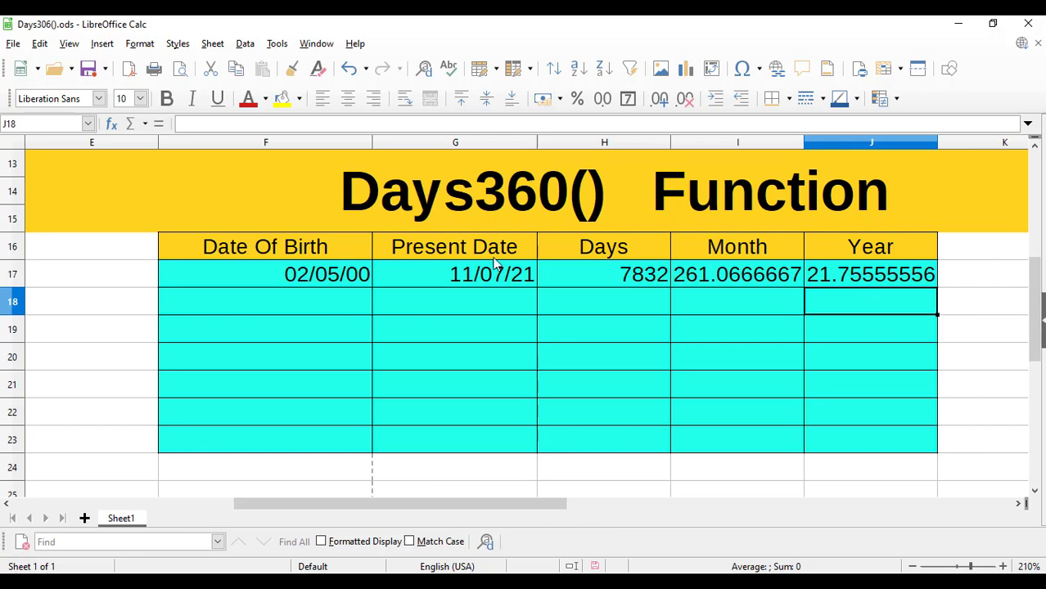
pyautogui.click(329, 287)
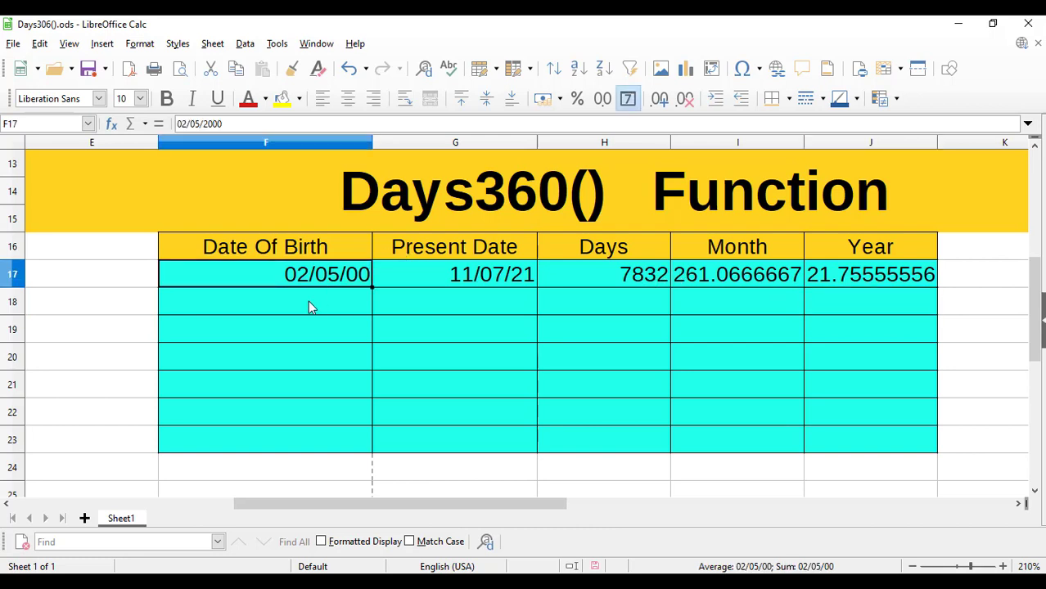
pyautogui.click(307, 309)
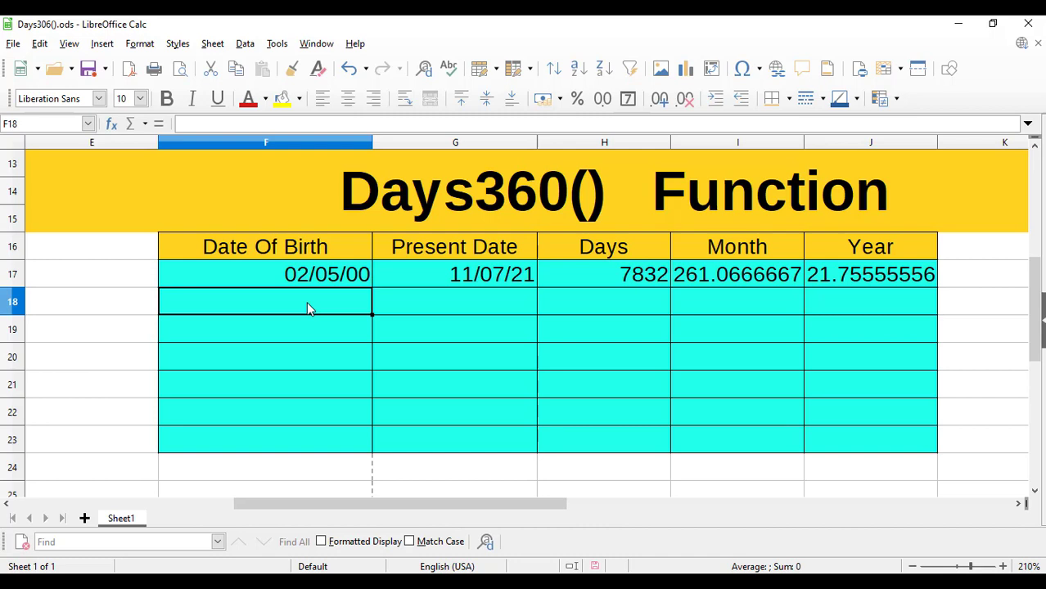
pyautogui.click(443, 303)
pyautogui.click(644, 276)
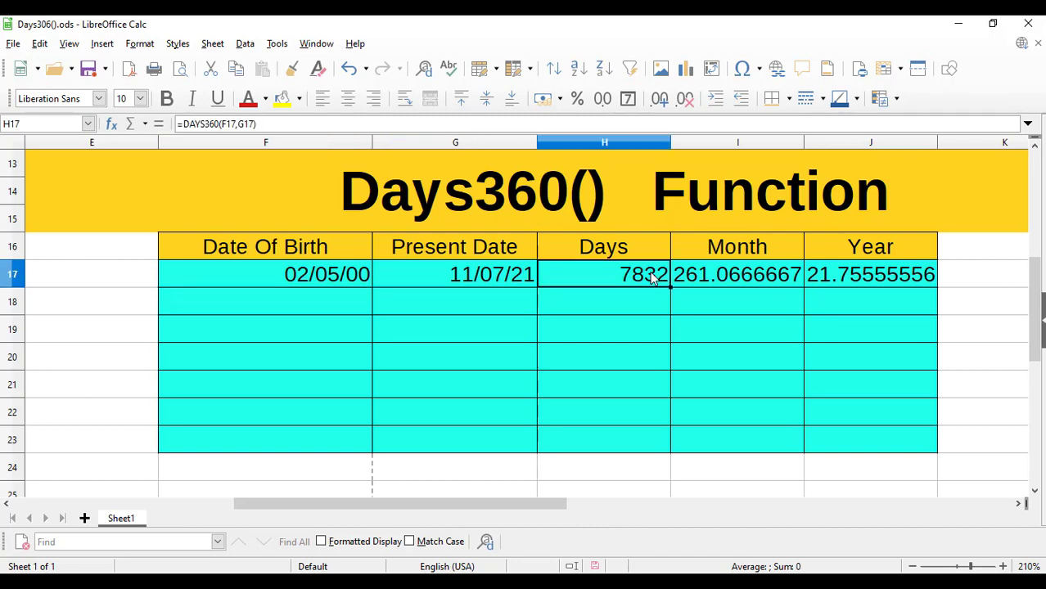